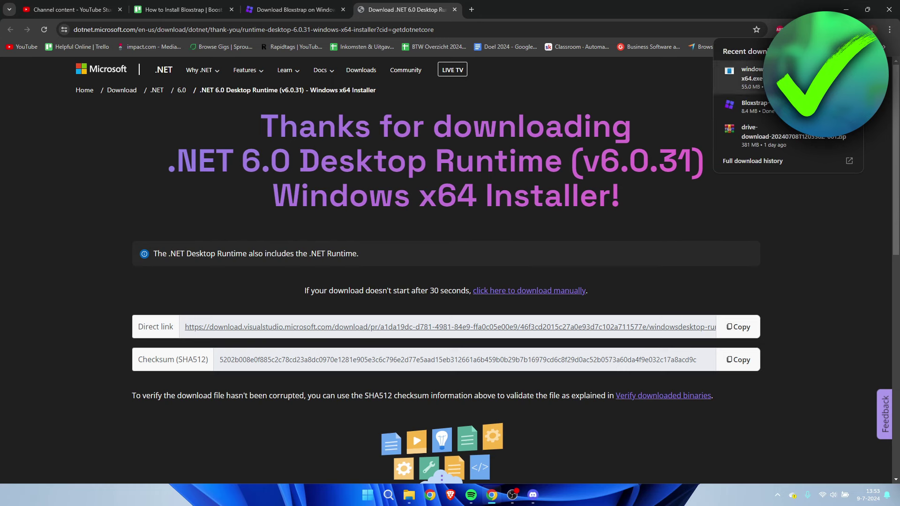
# Step: Run the downloaded .NET 6.0 Desktop Runtime (v6.0.31) x64 installer, install the runtime and close the installer
pyautogui.click(751, 75)
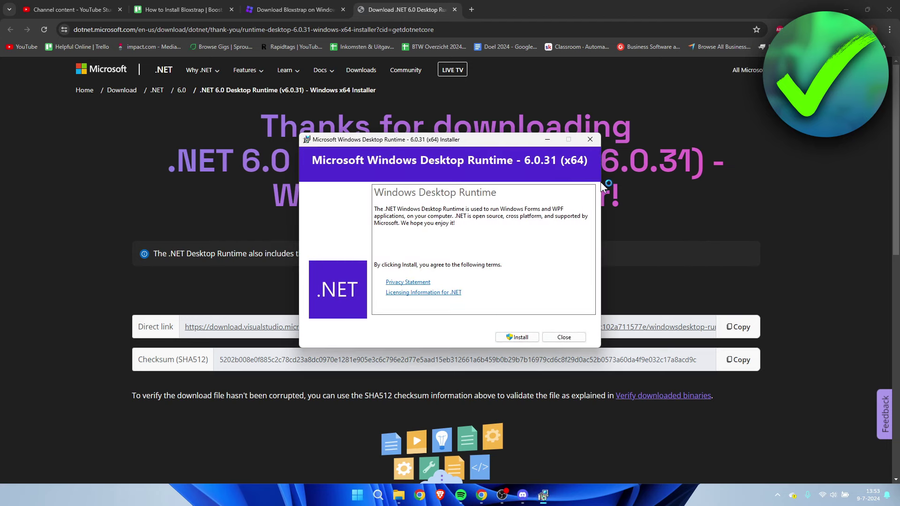
pyautogui.click(515, 337)
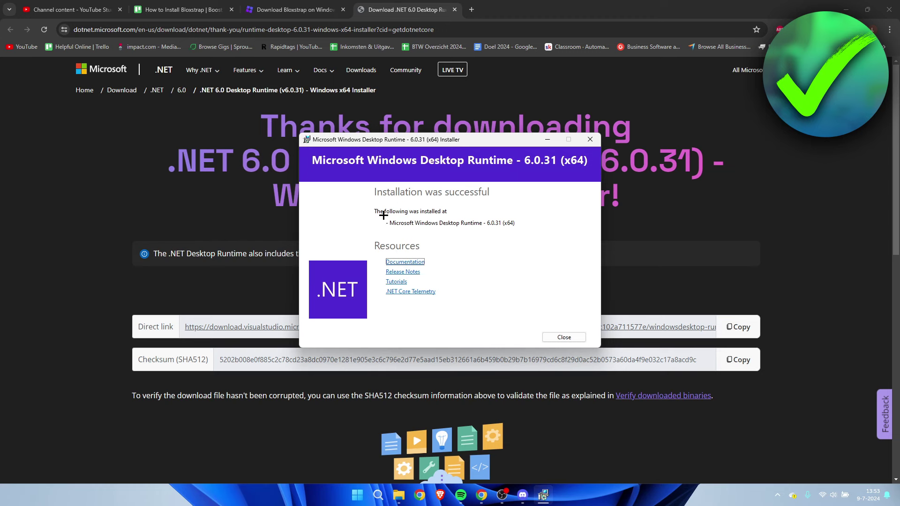
pyautogui.click(564, 336)
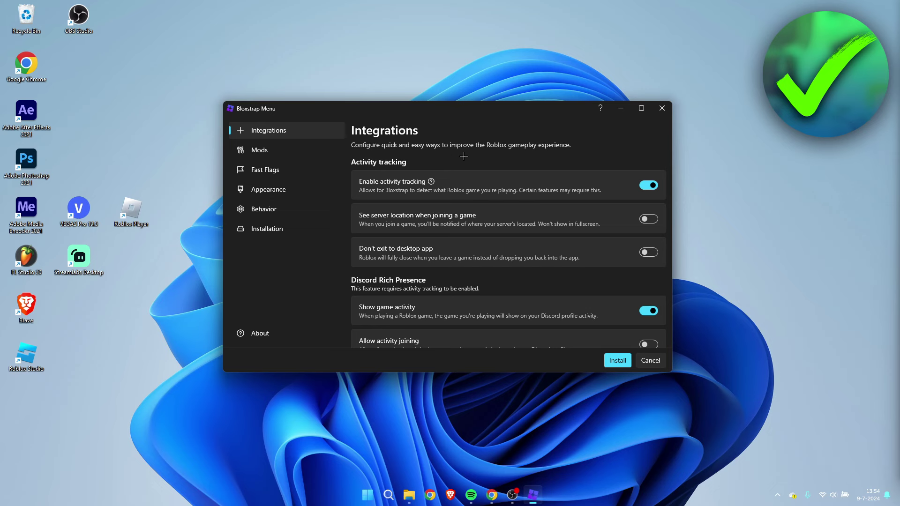
# Step: Look through the Integrations, Mods, Fast Flags, Appearance, Behavior and Installation settings, then review the Integrations options in full
pyautogui.scroll(-5, 464, 153)
pyautogui.scroll(5, 433, 165)
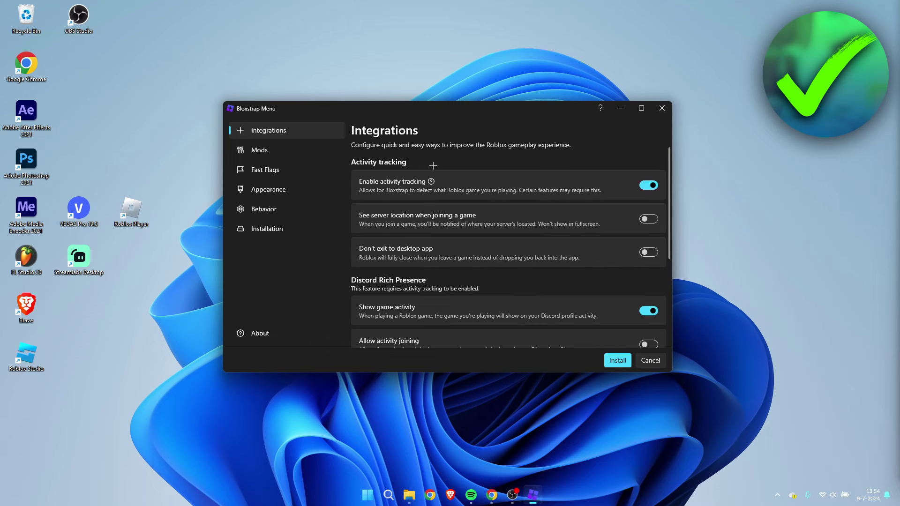
pyautogui.click(298, 151)
pyautogui.click(284, 170)
pyautogui.click(290, 190)
pyautogui.click(265, 208)
pyautogui.click(274, 227)
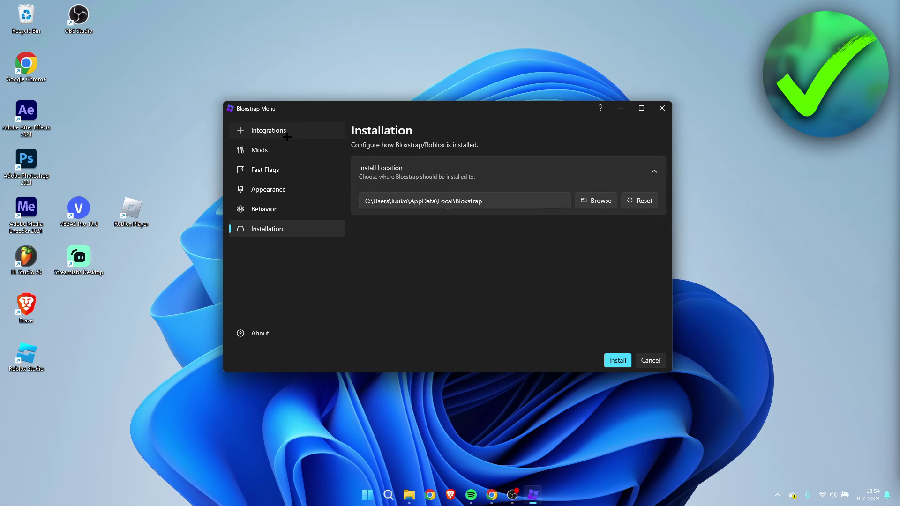
pyautogui.click(287, 136)
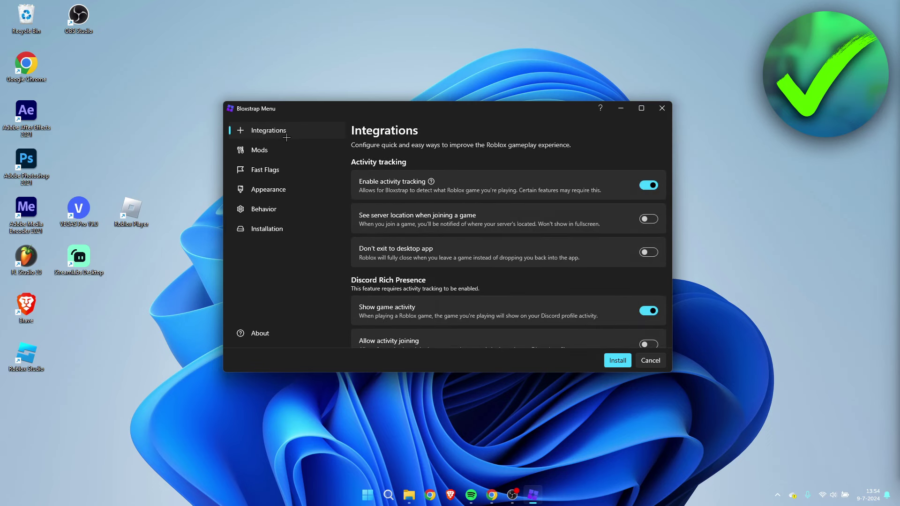
pyautogui.scroll(-5, 475, 196)
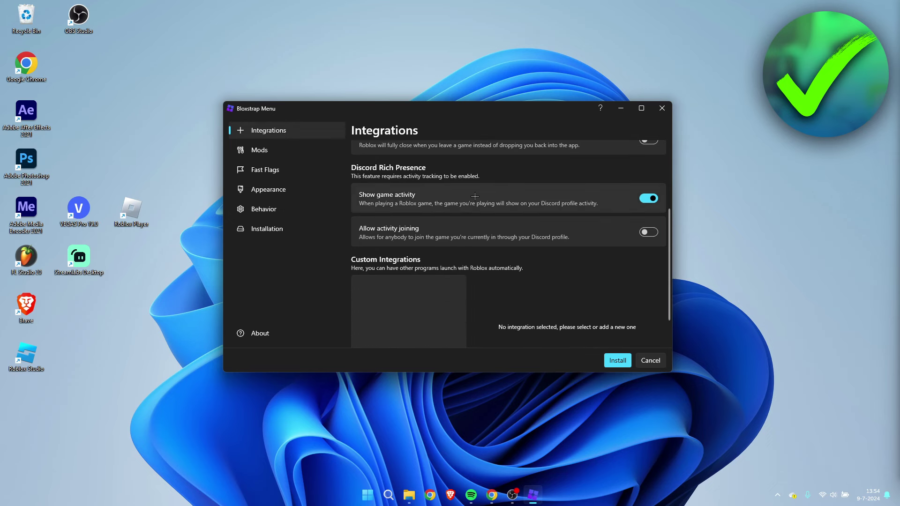
pyautogui.scroll(5, 475, 195)
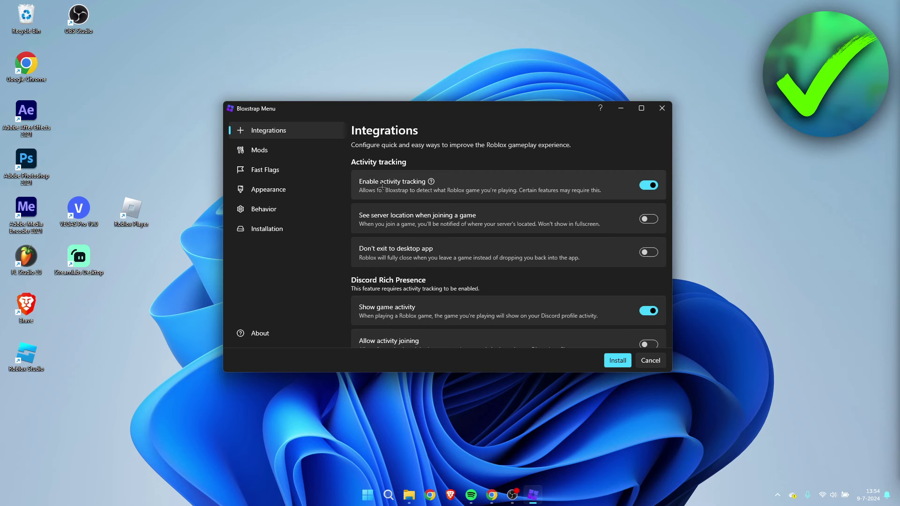
# Step: Switch activity tracking off and on again, then review the Discord Rich Presence and custom integration options
pyautogui.click(648, 186)
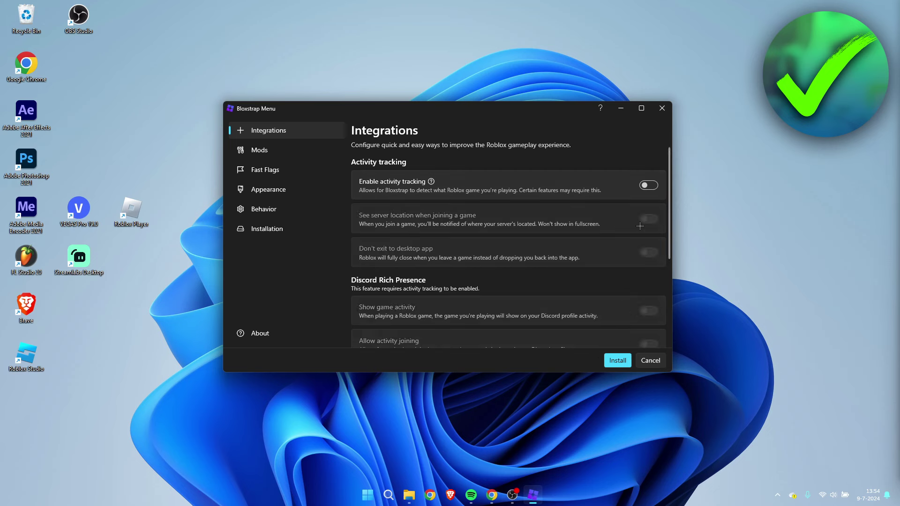
pyautogui.click(647, 184)
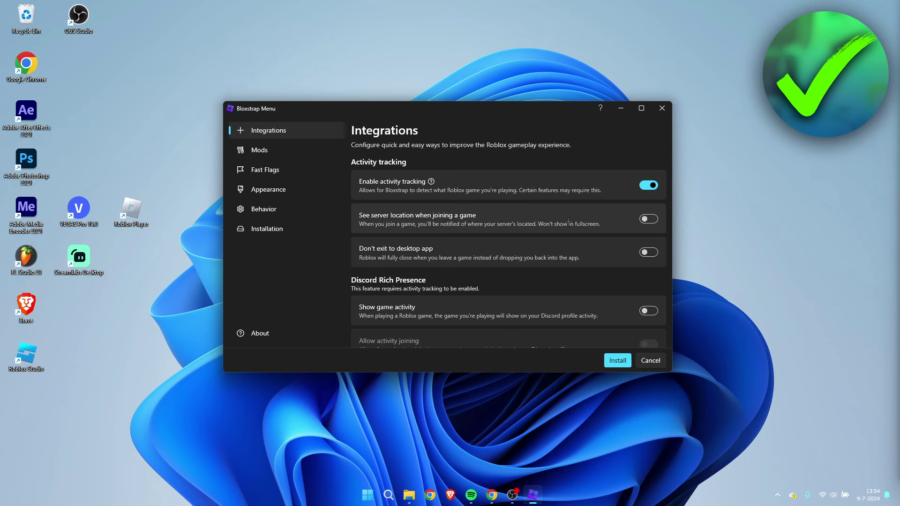
pyautogui.scroll(-1, 459, 228)
pyautogui.scroll(-1, 458, 228)
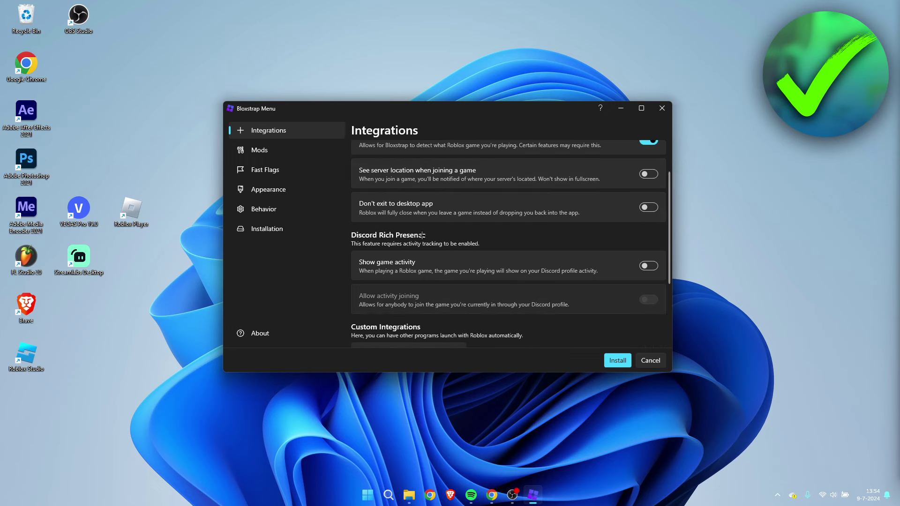
pyautogui.scroll(-5, 413, 247)
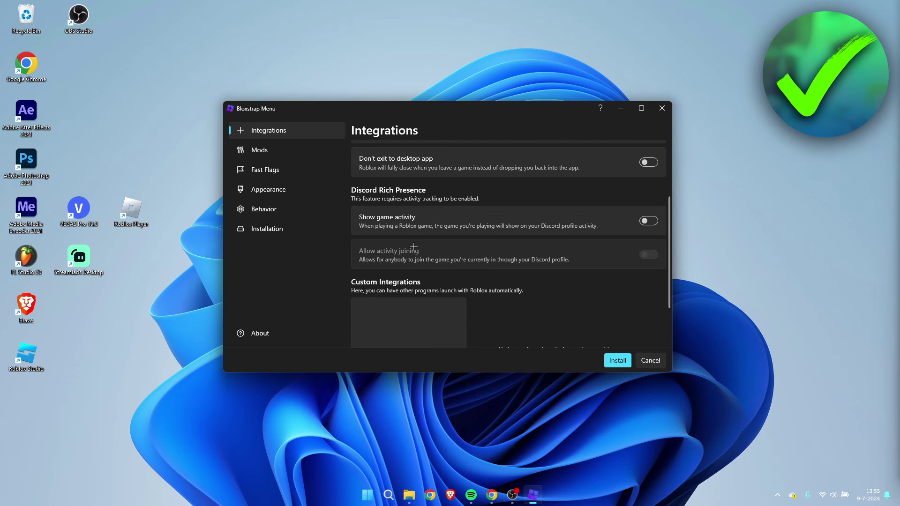
pyautogui.scroll(6, 506, 242)
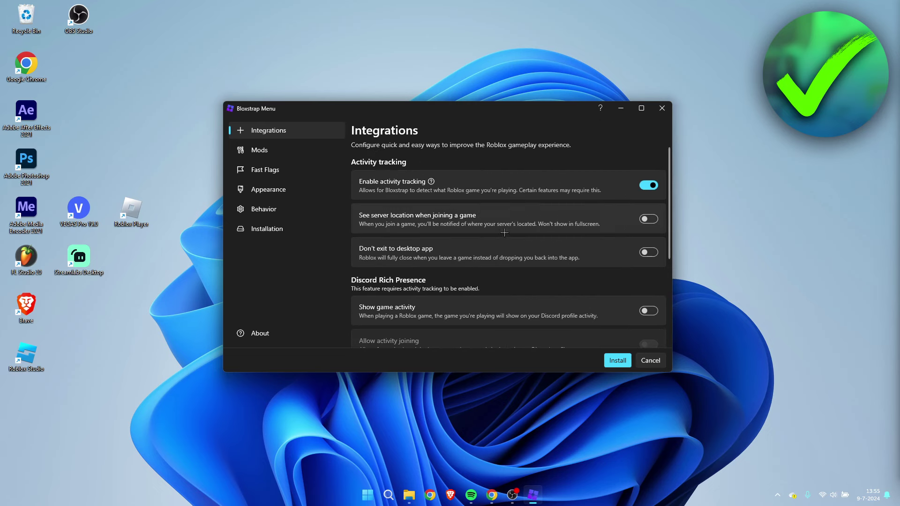
# Step: Examine the Mods presets, including the mouse cursor styles and old character sounds, and the miscellaneous options
pyautogui.click(265, 146)
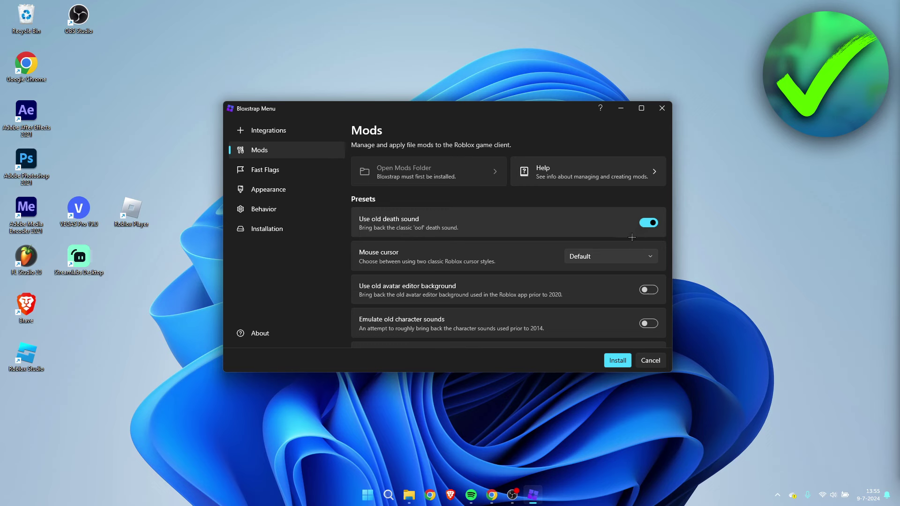
pyautogui.scroll(-1, 624, 241)
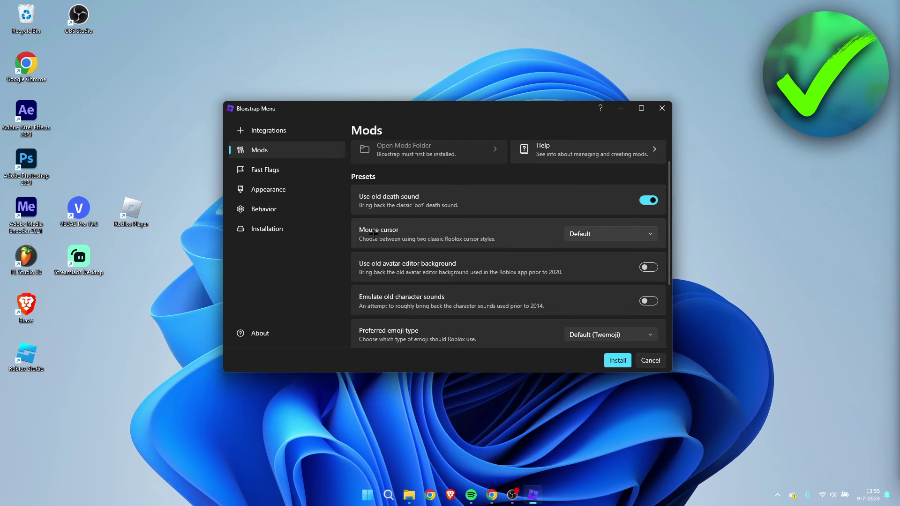
pyautogui.click(623, 233)
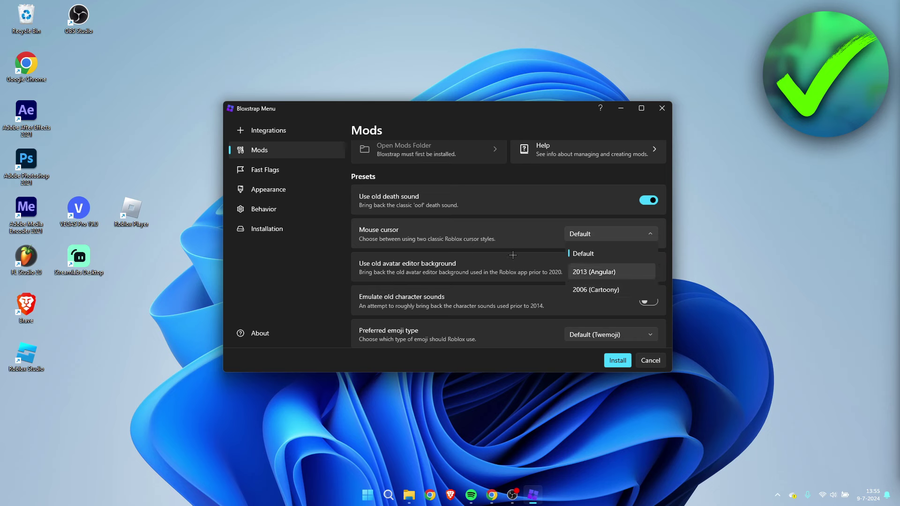
pyautogui.click(362, 252)
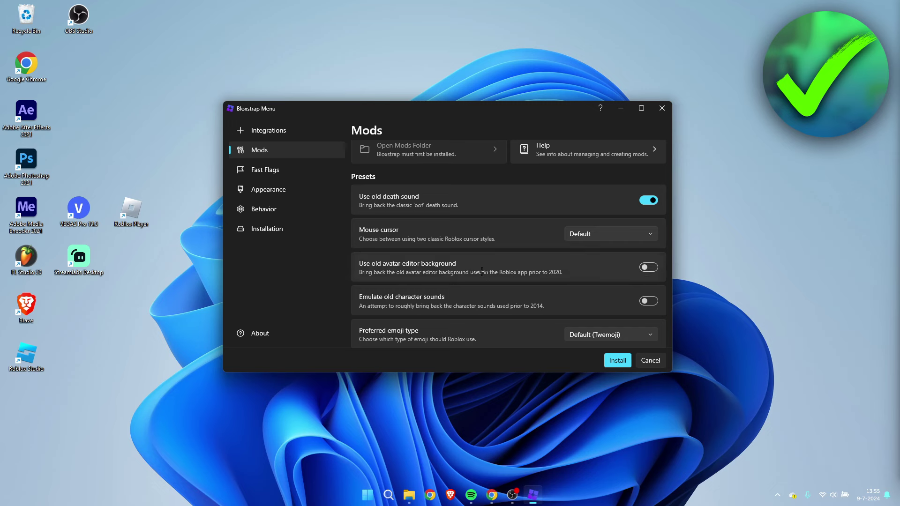
pyautogui.scroll(-1, 651, 270)
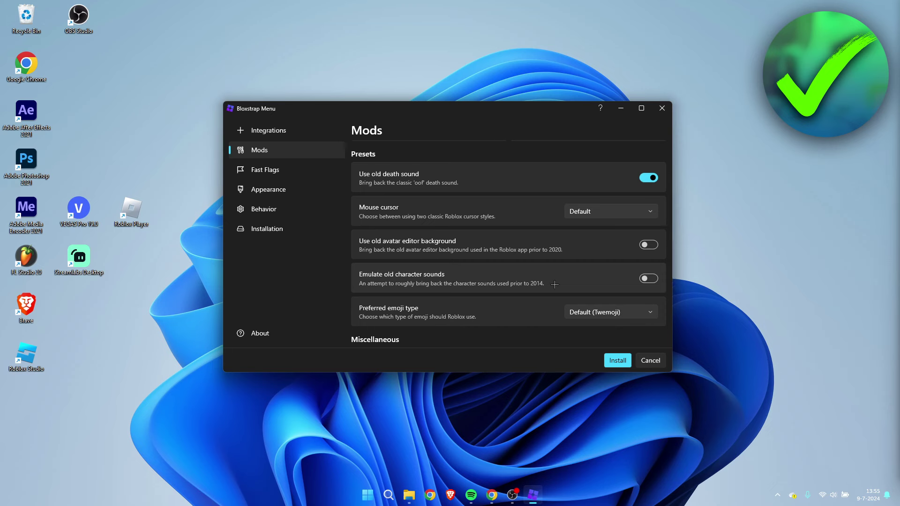
pyautogui.click(649, 278)
pyautogui.click(648, 278)
pyautogui.scroll(-2, 648, 278)
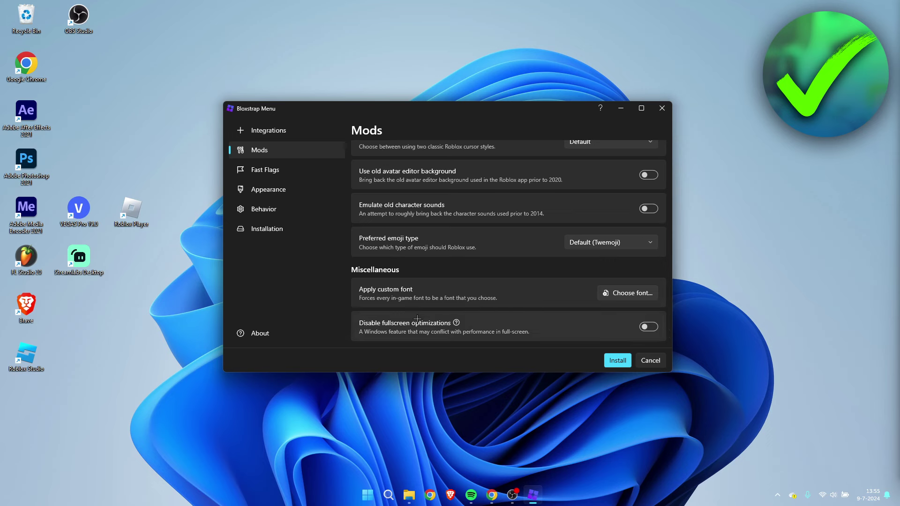
# Step: Examine the Fast Flags presets, including the choices for preferred lighting technology and escape menu version
pyautogui.click(262, 171)
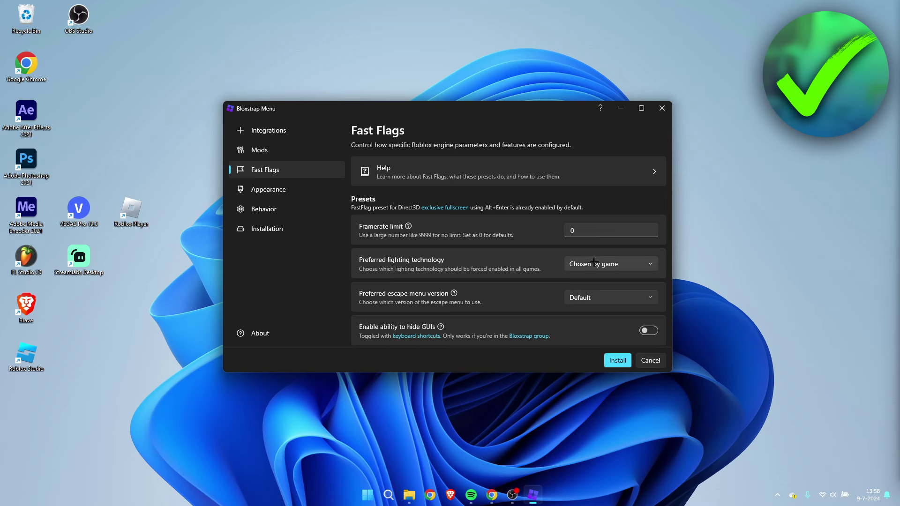
pyautogui.click(619, 265)
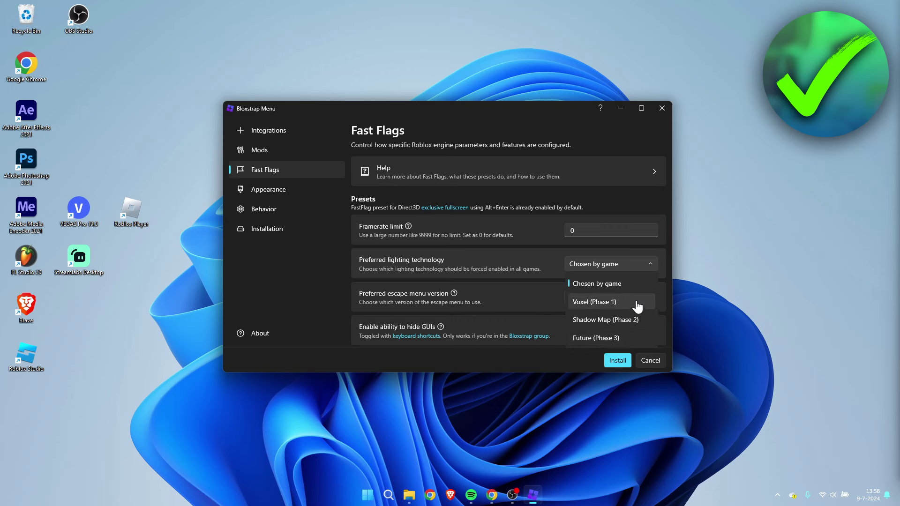
pyautogui.click(520, 272)
pyautogui.scroll(-2, 520, 272)
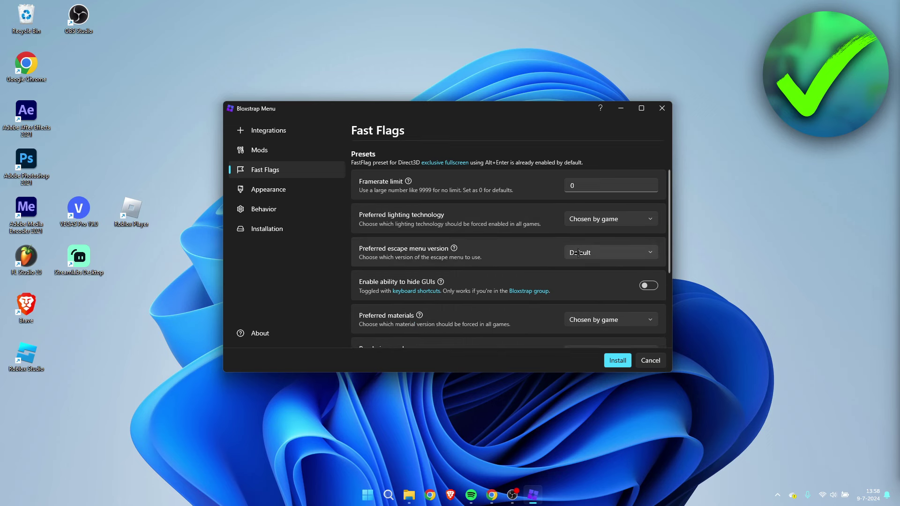
pyautogui.click(599, 252)
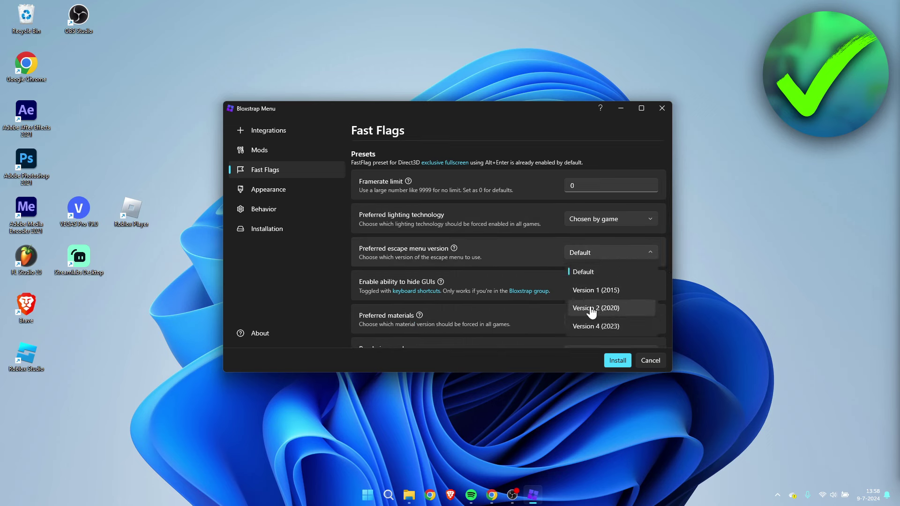
pyautogui.click(557, 255)
pyautogui.scroll(-2, 557, 255)
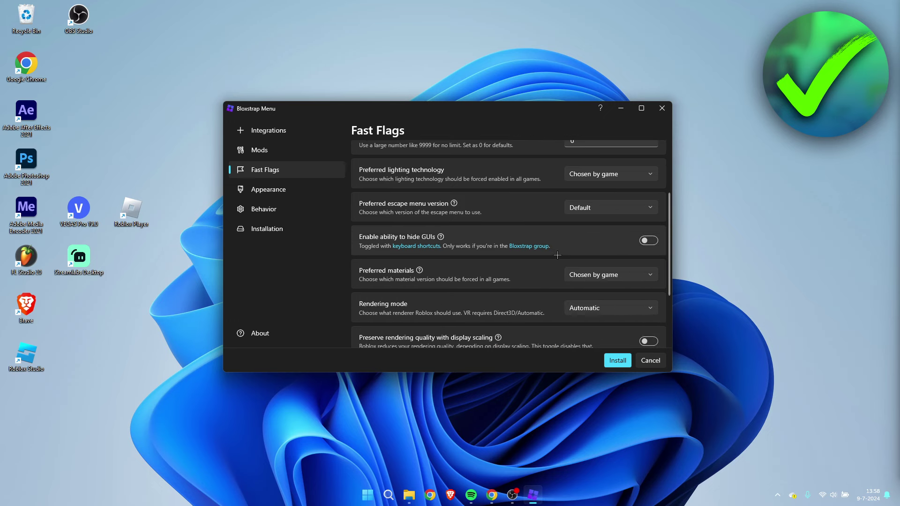
pyautogui.scroll(-2, 591, 258)
pyautogui.scroll(-2, 579, 272)
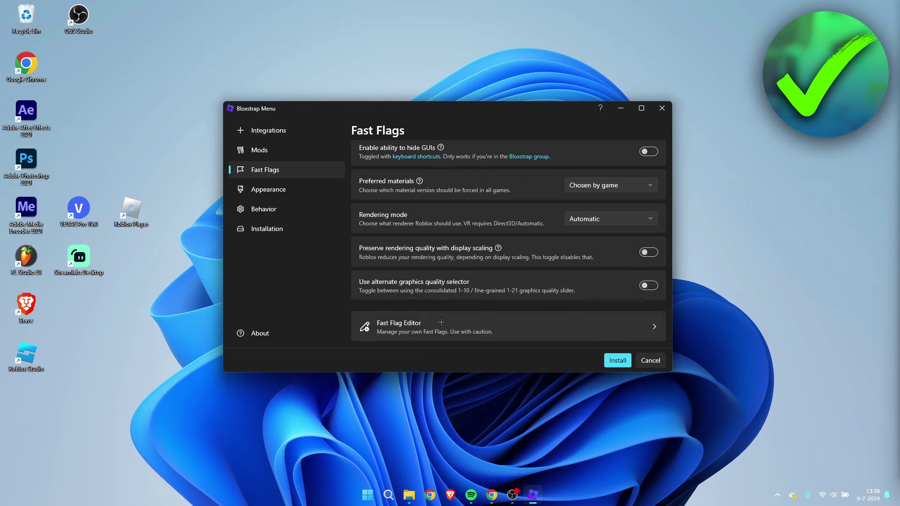
# Step: Open the Fast Flag Editor and acknowledge its warning about configuring flags manually
pyautogui.click(510, 324)
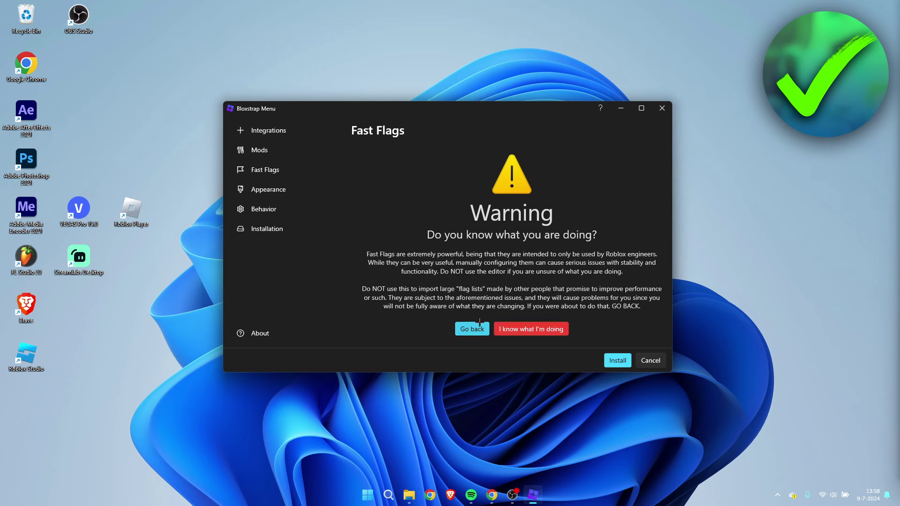
pyautogui.click(556, 329)
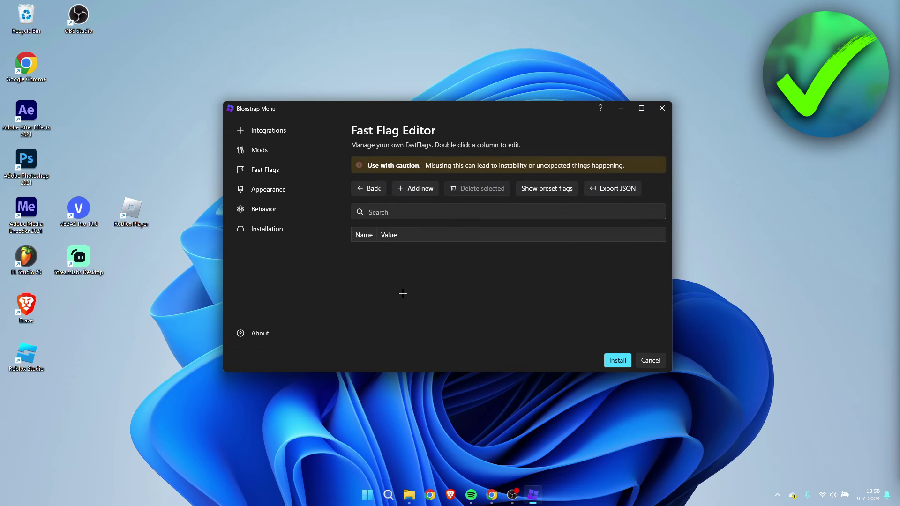
# Step: Switch to Chrome to browse the YouTube results for "bloxstrap fast flags fps boost", then return to Bloxstrap with the browser minimized
pyautogui.click(492, 495)
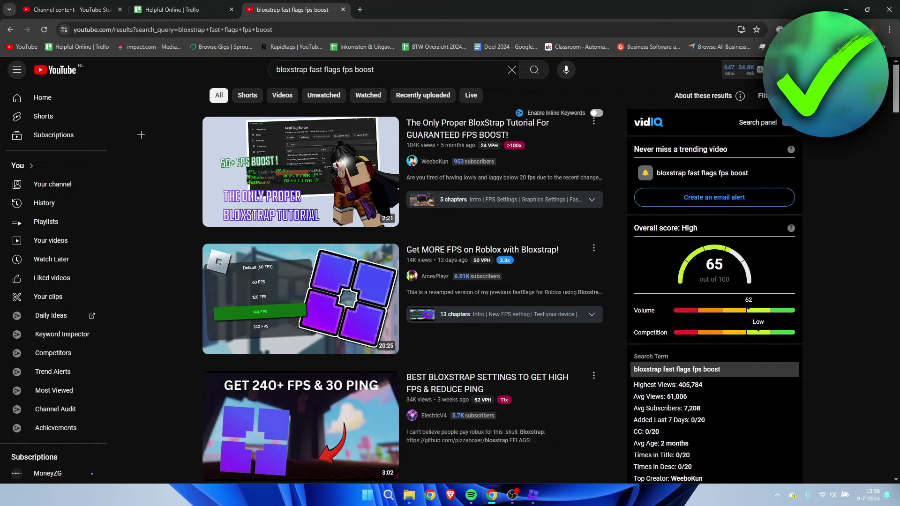
pyautogui.scroll(-4, 148, 134)
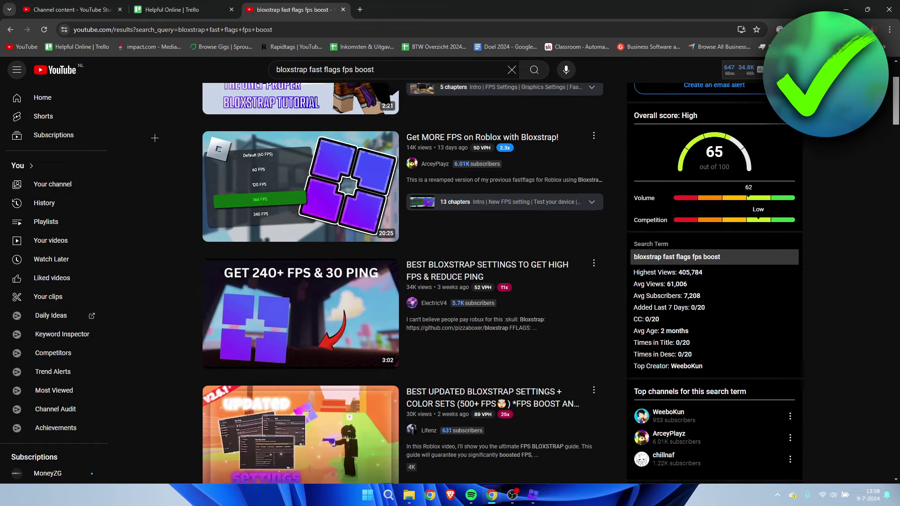
pyautogui.scroll(-4, 155, 139)
pyautogui.scroll(-8, 154, 138)
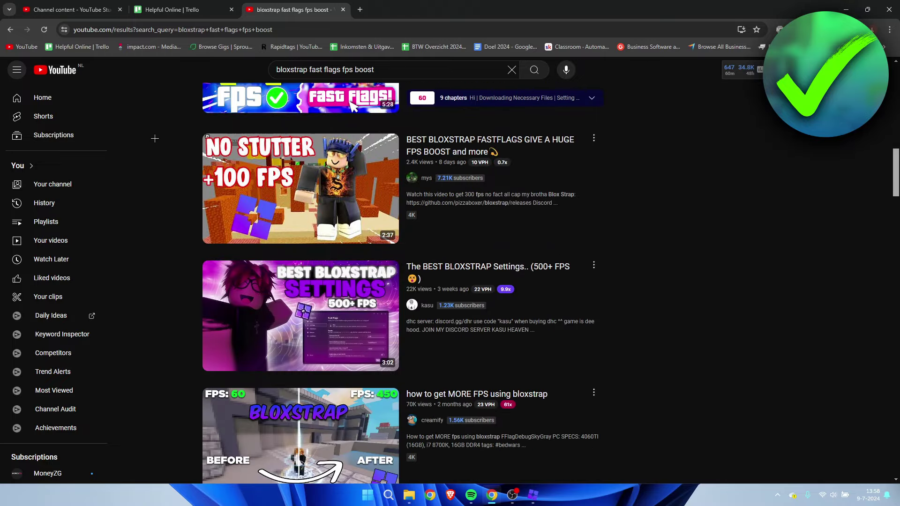
pyautogui.scroll(20, 169, 159)
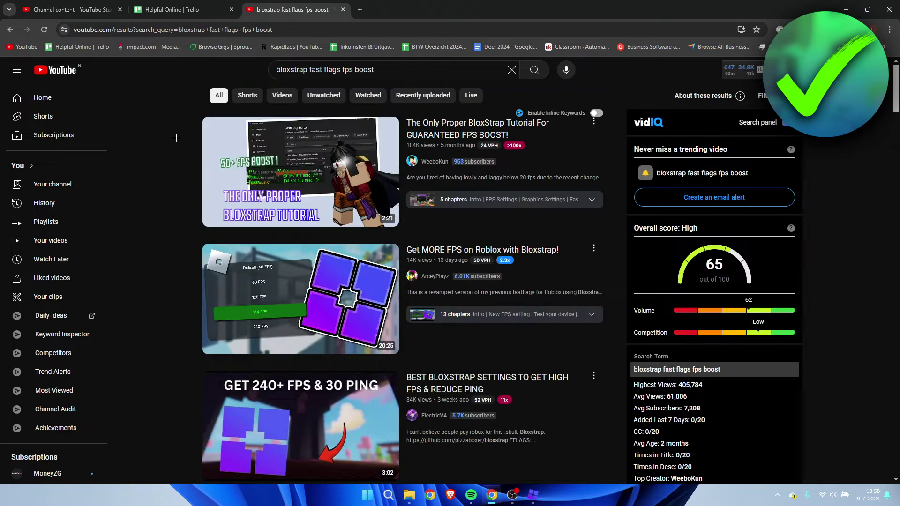
pyautogui.click(533, 494)
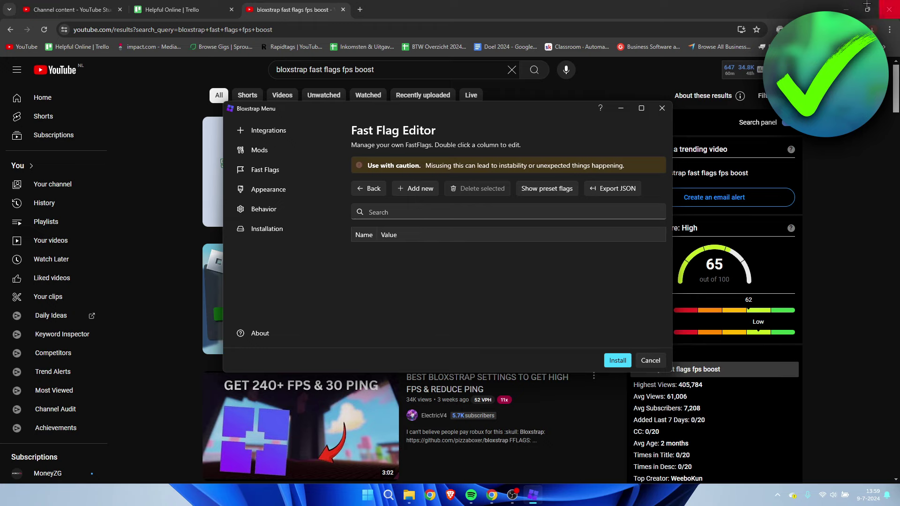
pyautogui.click(846, 9)
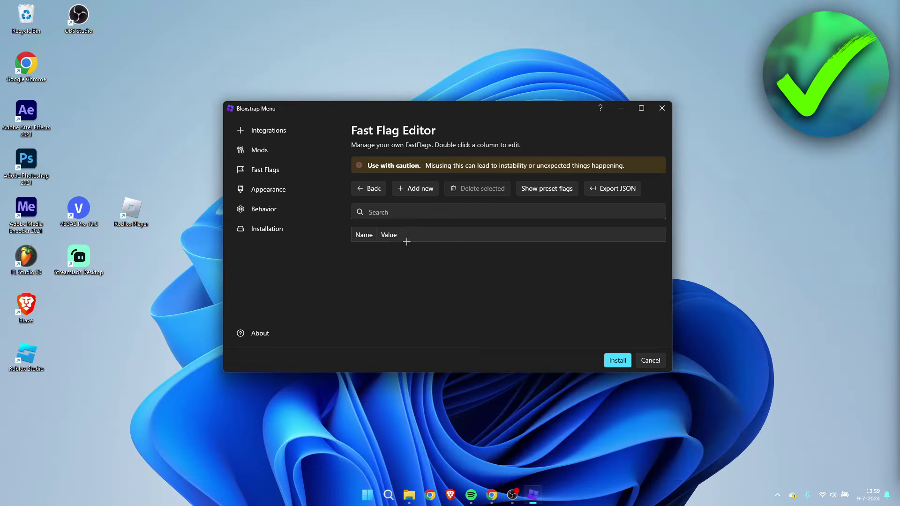
# Step: Leave the Fast Flag Editor and examine the Appearance settings, including the choices for global theme and bootstrapper icon
pyautogui.click(295, 173)
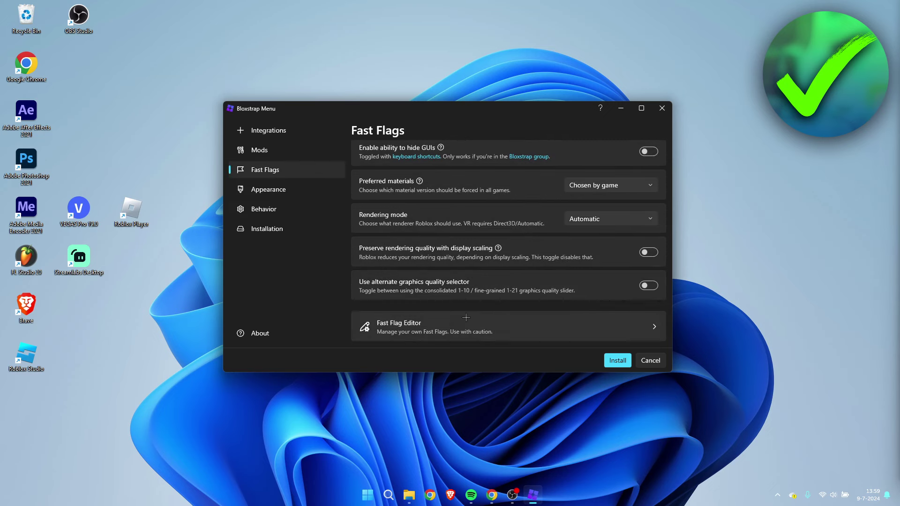
pyautogui.click(291, 197)
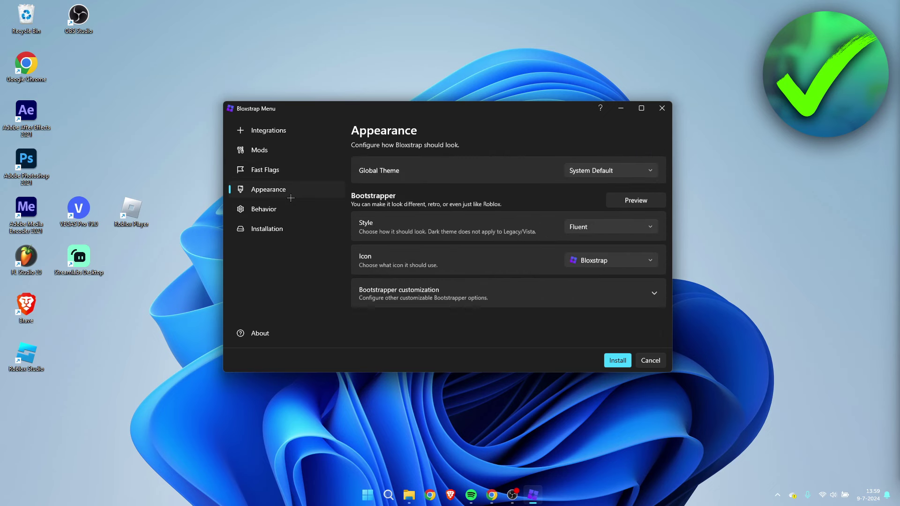
pyautogui.click(615, 169)
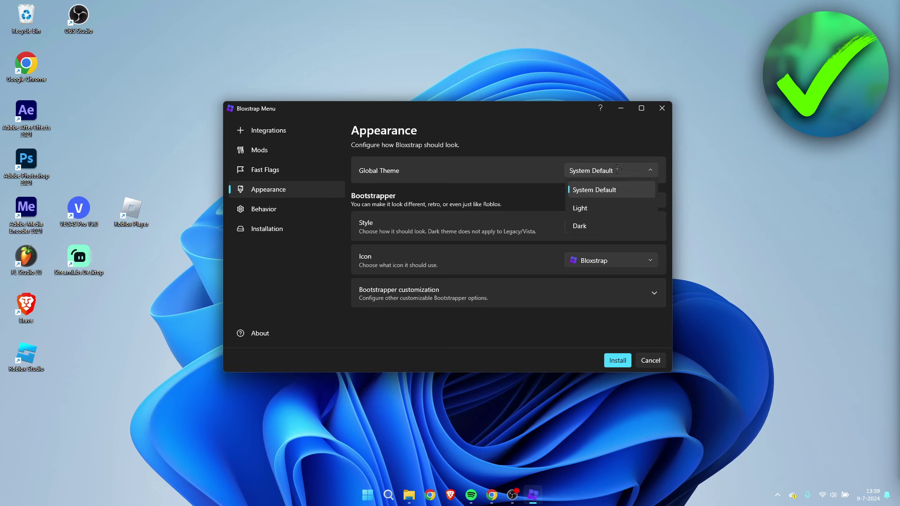
pyautogui.click(616, 169)
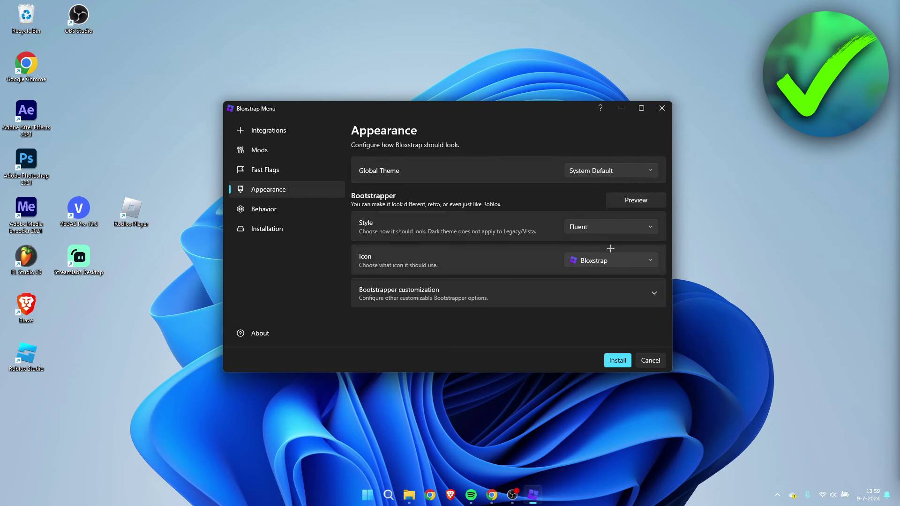
pyautogui.click(650, 258)
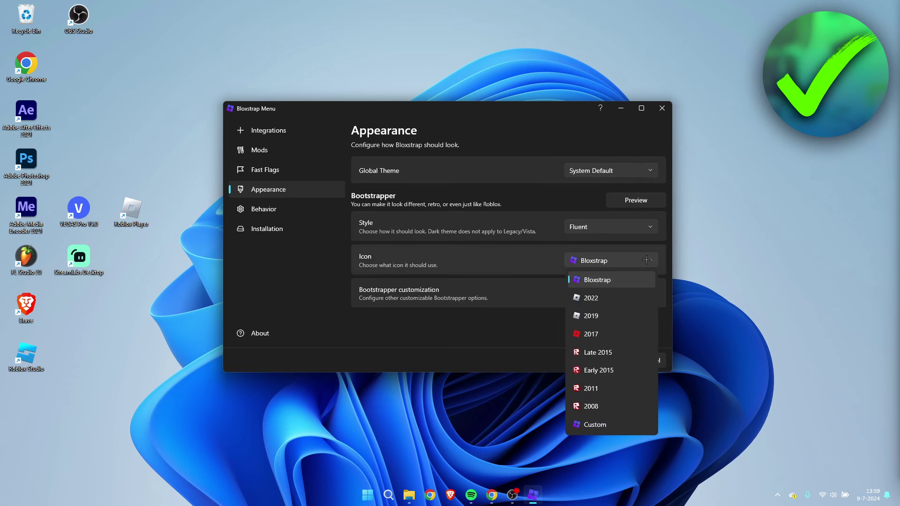
pyautogui.click(647, 260)
# Step: Examine the Behavior options and the install location, and go back over the Mods presets from the beginning
pyautogui.click(286, 211)
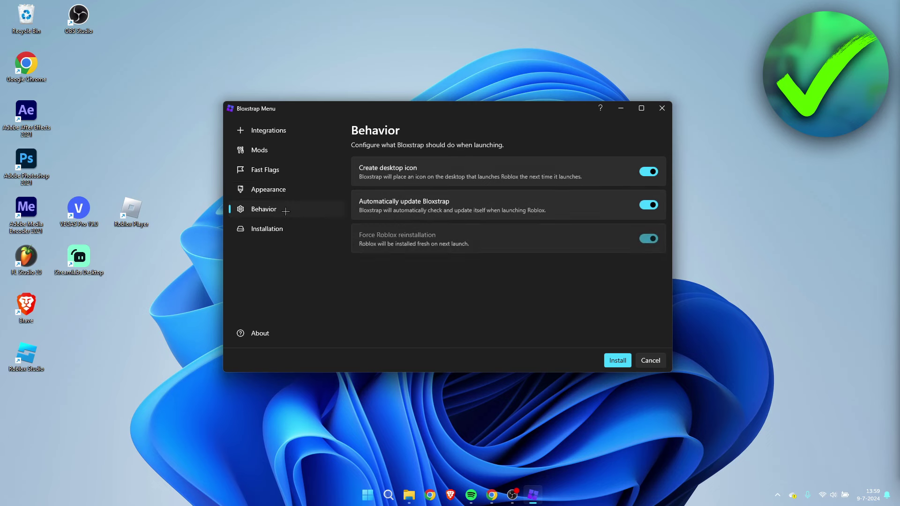
pyautogui.click(311, 232)
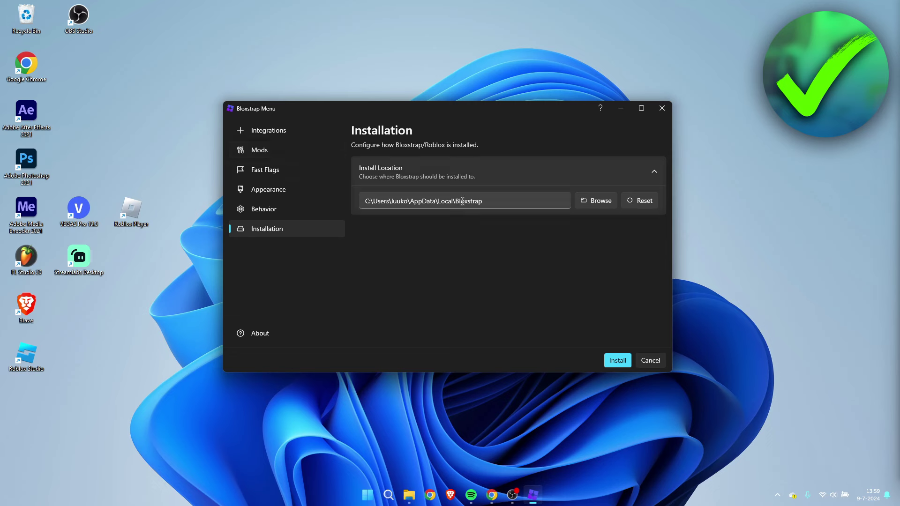
pyautogui.click(284, 153)
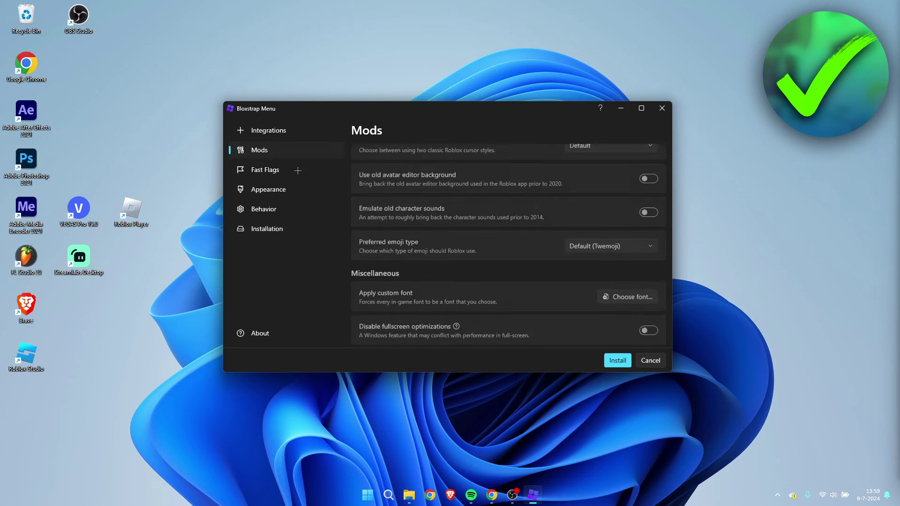
pyautogui.scroll(5, 539, 314)
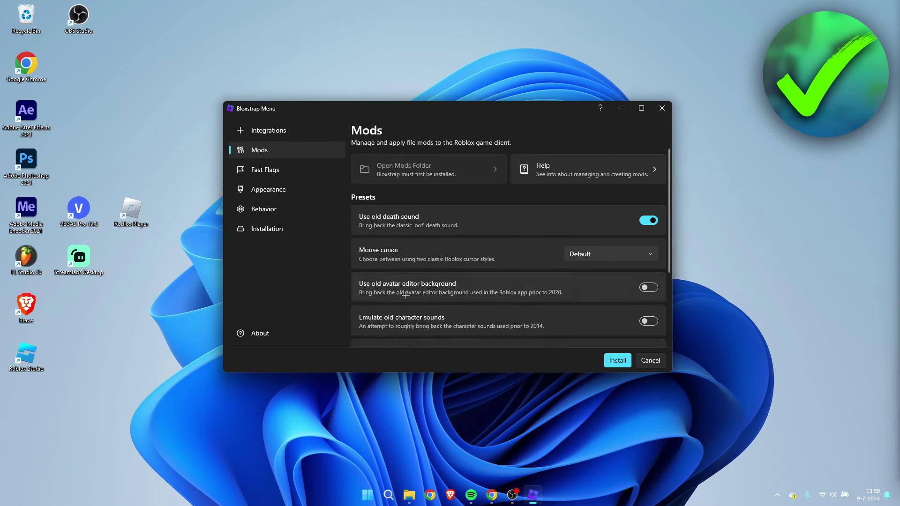
# Step: Install Bloxstrap, continuing past the pre-install information, and close the Roblox window once it has launched
pyautogui.click(621, 359)
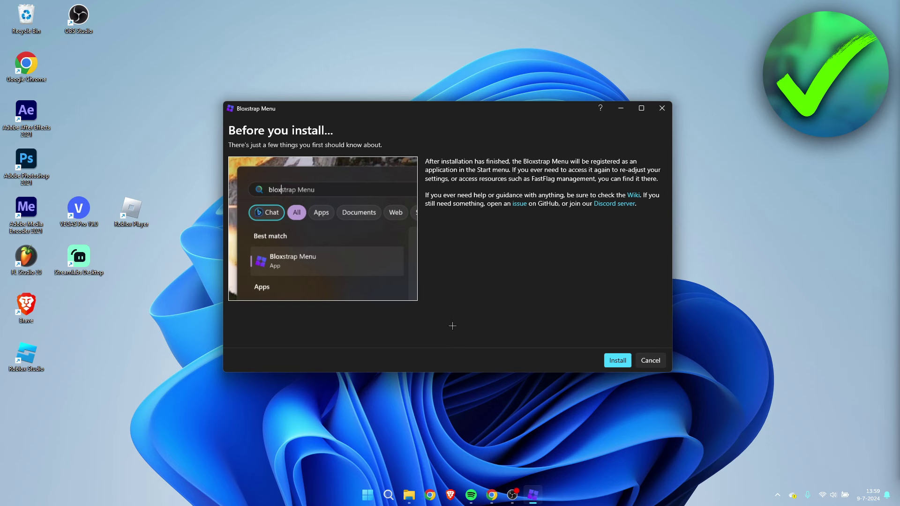
pyautogui.click(617, 360)
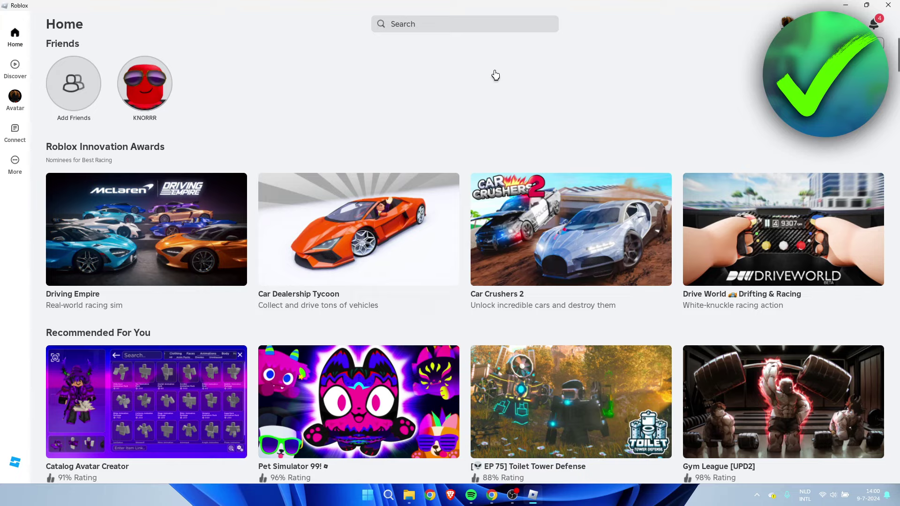
pyautogui.click(887, 7)
# Step: Move the Play Roblox shortcut to the middle of the desktop and start Roblox with it
pyautogui.moveTo(31, 420); pyautogui.dragTo(450, 279)
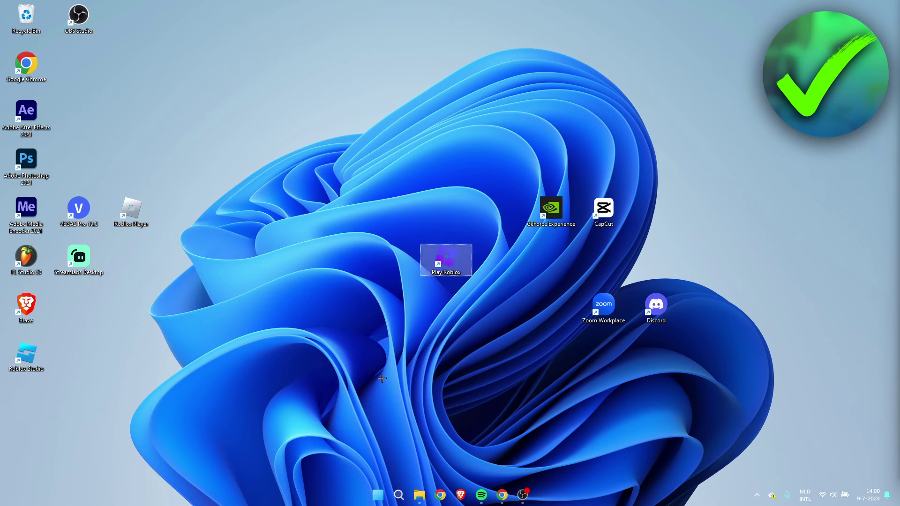
pyautogui.press('Return')
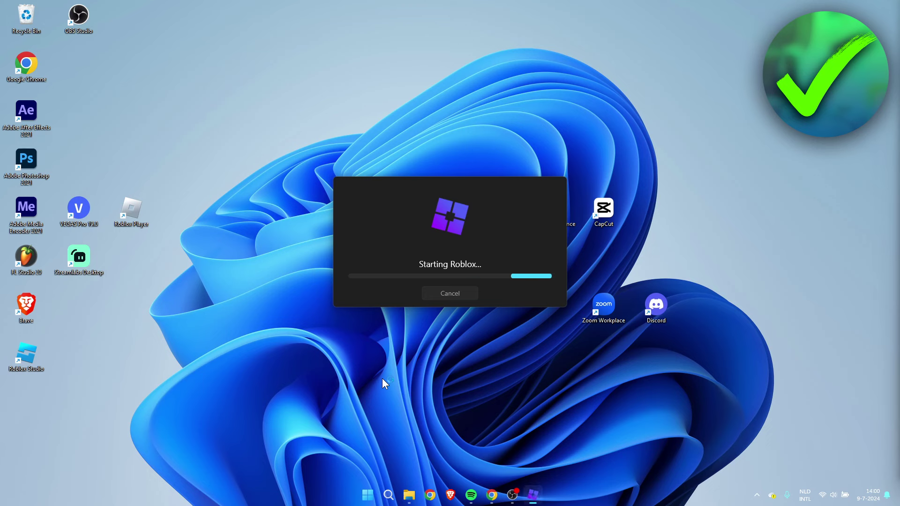